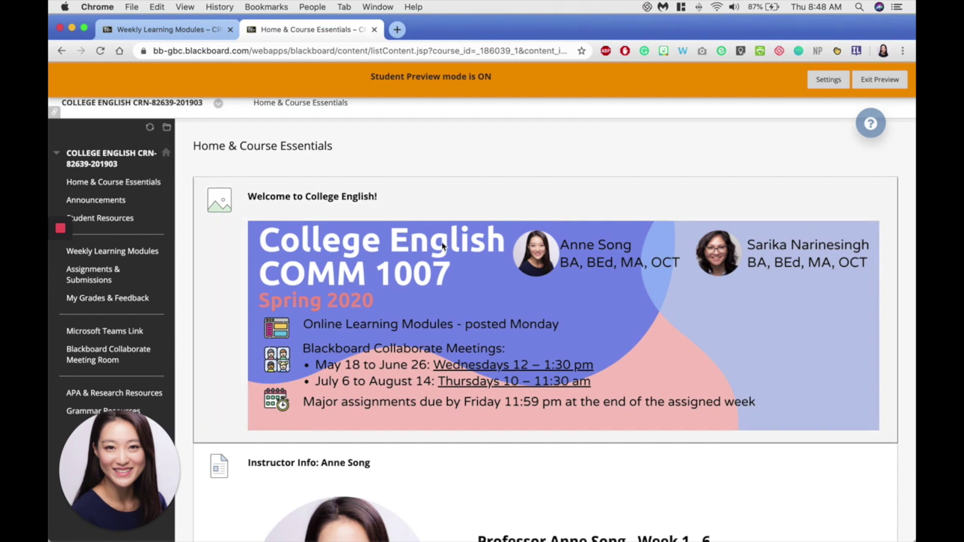
Open the Weekly Learning Modules page from the course menu
{"action": "left_click", "coordinate": [112, 251]}
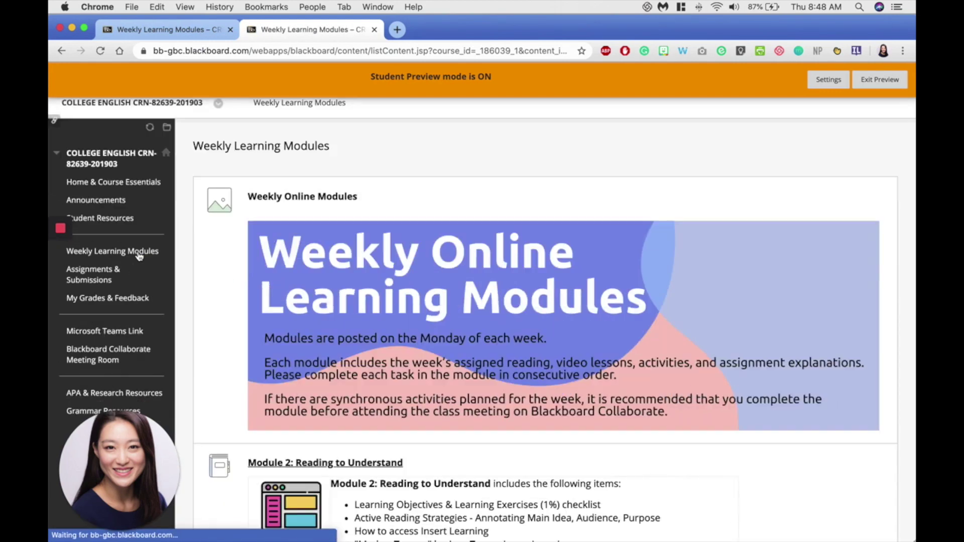
{"action": "scroll", "coordinate": [256, 301], "scroll_direction": "down", "scroll_amount": 3}
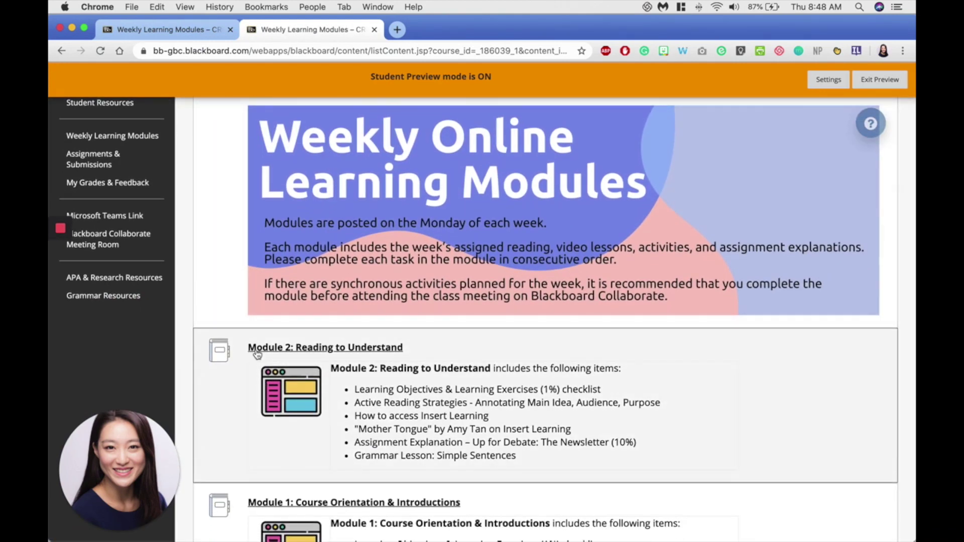
View Module 2: Reading to Understand, then return to the Weekly Learning Modules list
{"action": "left_click", "coordinate": [341, 347]}
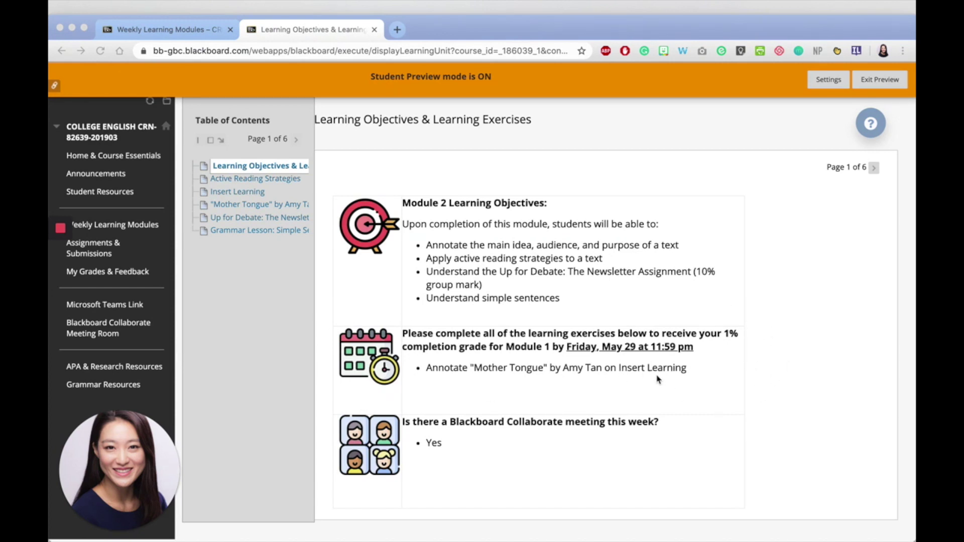
{"action": "scroll", "coordinate": [754, 369], "scroll_direction": "up", "scroll_amount": 2}
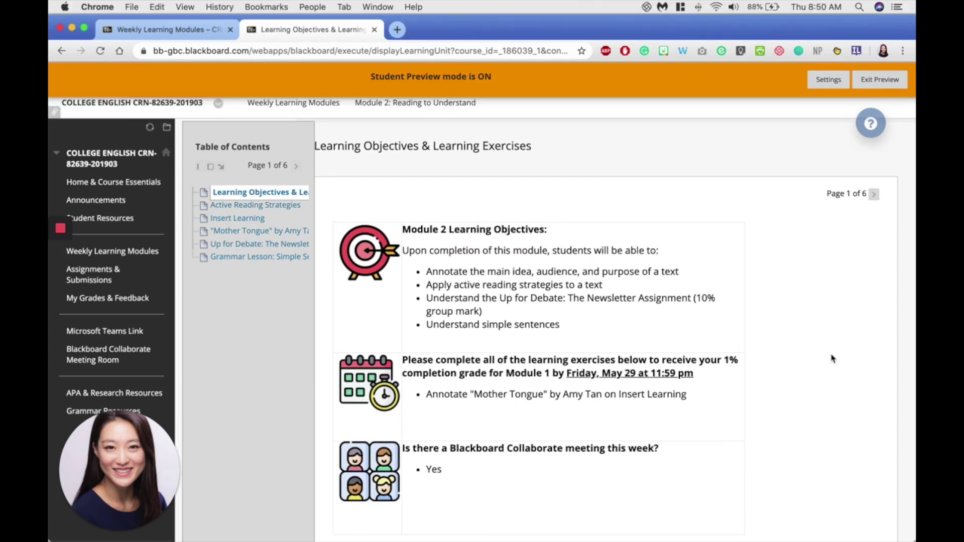
{"action": "left_click", "coordinate": [112, 250]}
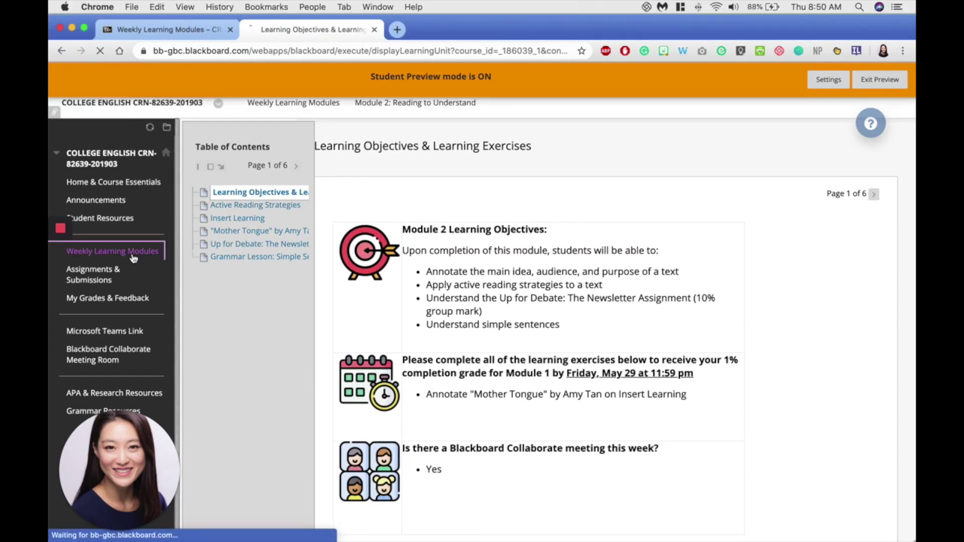
{"action": "scroll", "coordinate": [420, 273], "scroll_direction": "down", "scroll_amount": 10}
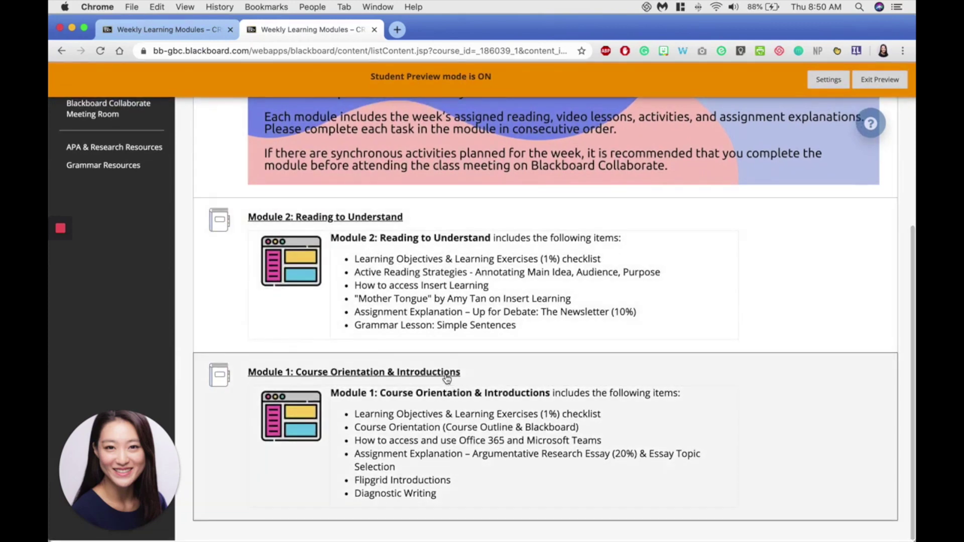
Open Module 1: Course Orientation & Introductions and advance to its second page
{"action": "left_click", "coordinate": [446, 374]}
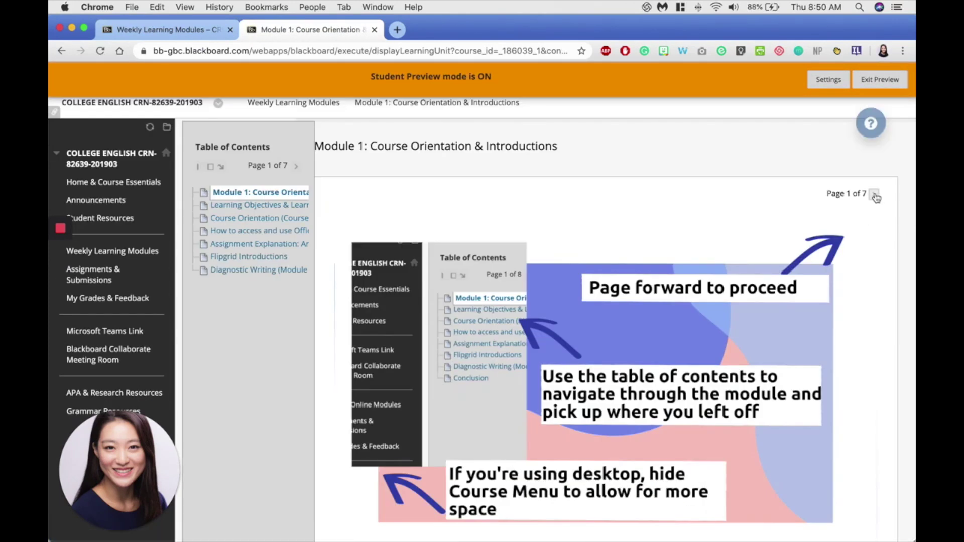
{"action": "left_click", "coordinate": [875, 196]}
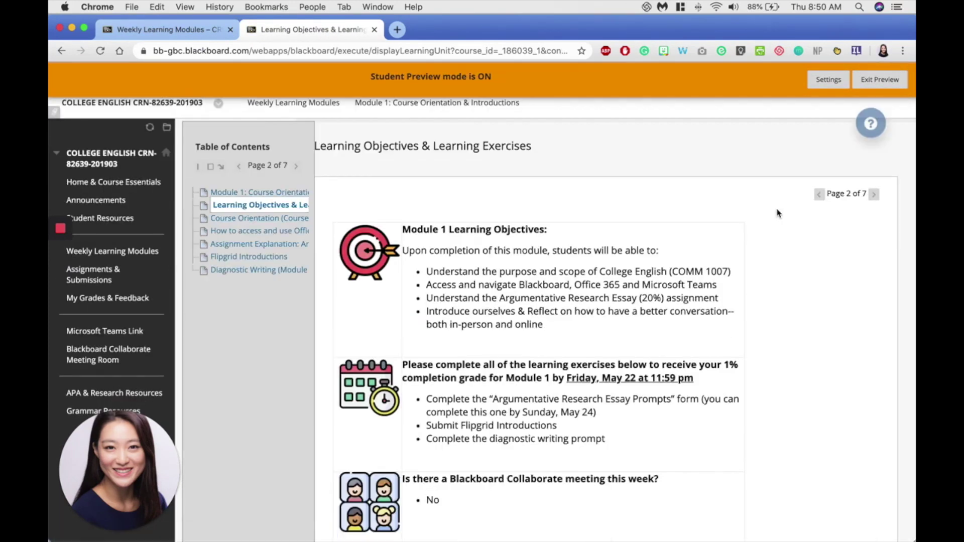
{"action": "scroll", "coordinate": [778, 214], "scroll_direction": "down", "scroll_amount": 2}
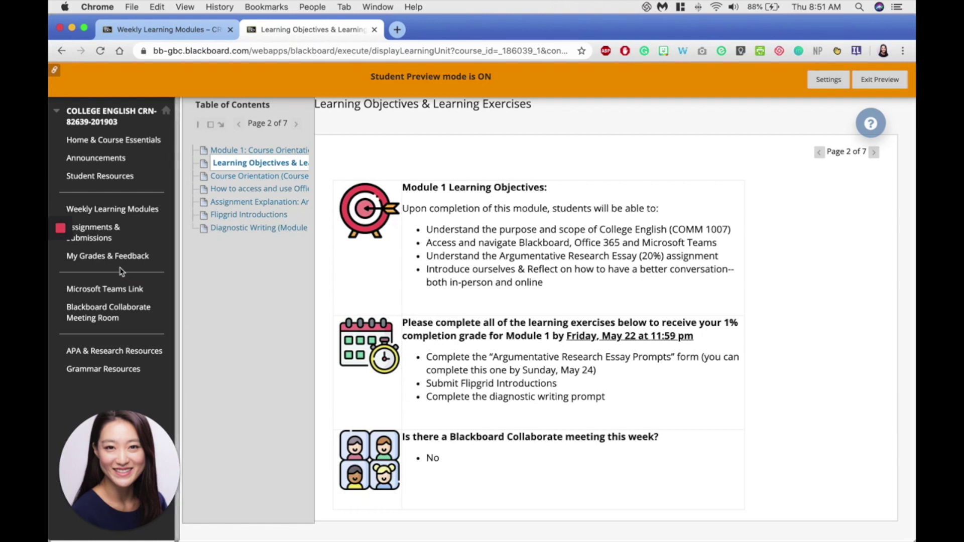
Open My Grades & Feedback and zoom the browser in with Cmd+Plus
{"action": "left_click", "coordinate": [128, 256]}
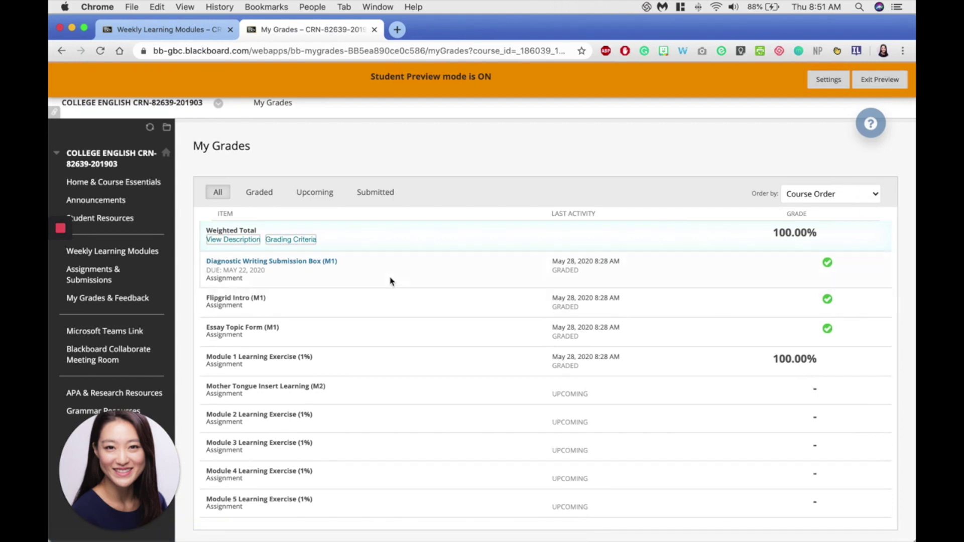
{"action": "scroll", "coordinate": [776, 276], "scroll_direction": "down", "scroll_amount": 2}
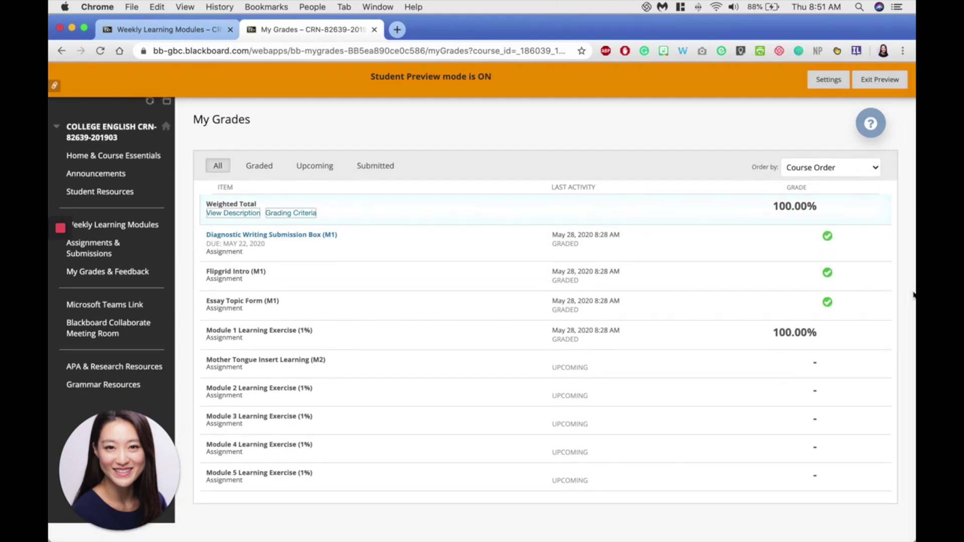
{"action": "key", "text": "super+plus"}
{"action": "key", "text": "super+plus"}
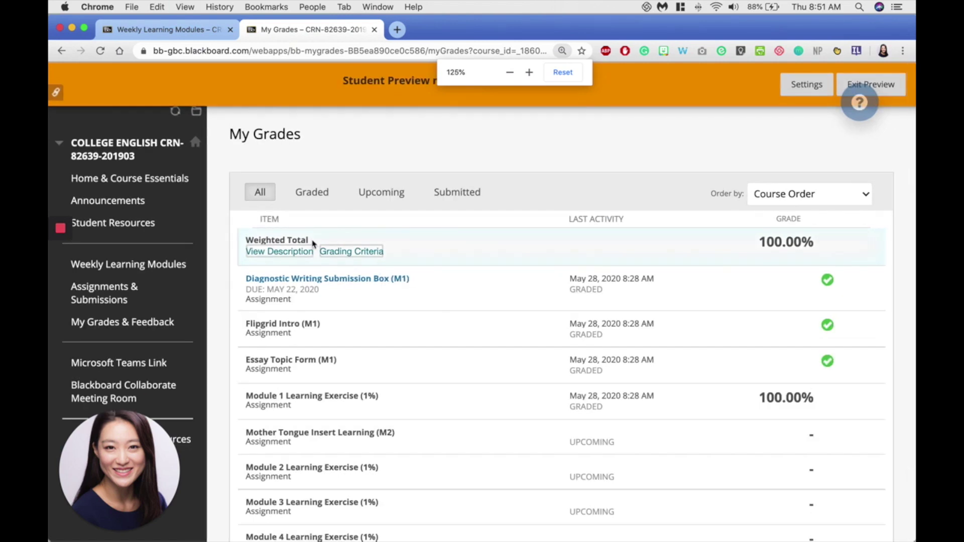
Collapse the course menu so the My Grades table fills the page
{"action": "left_click", "coordinate": [212, 244]}
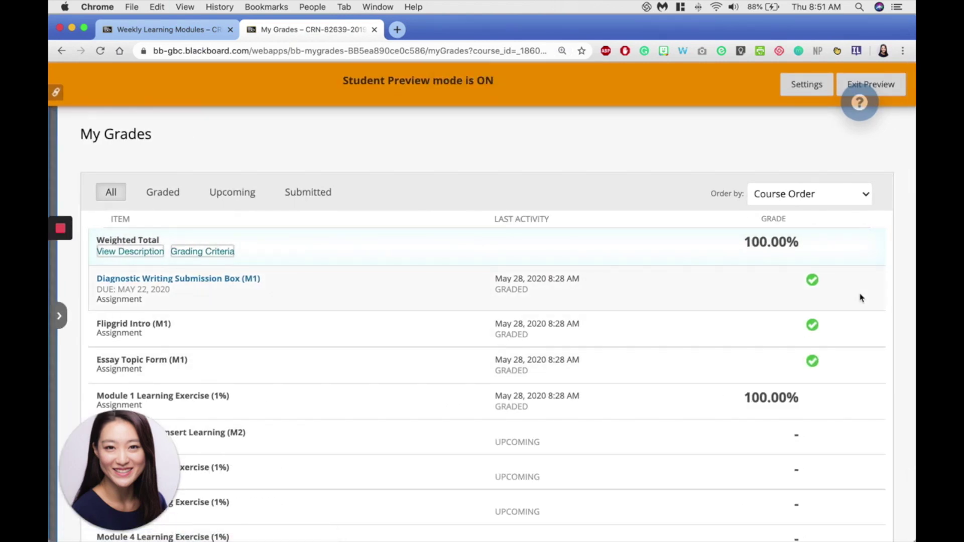
{"action": "scroll", "coordinate": [844, 301], "scroll_direction": "down", "scroll_amount": 1}
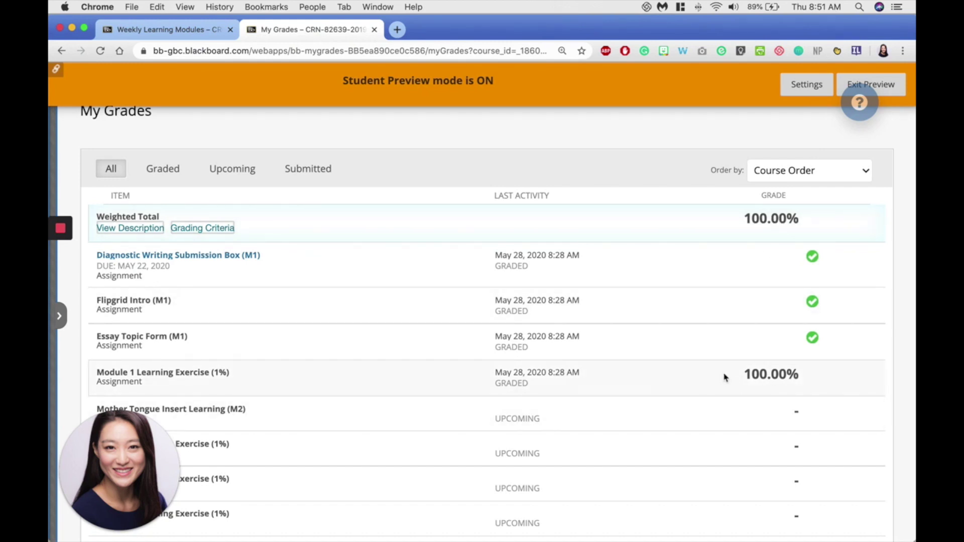
{"action": "scroll", "coordinate": [756, 380], "scroll_direction": "down", "scroll_amount": 2}
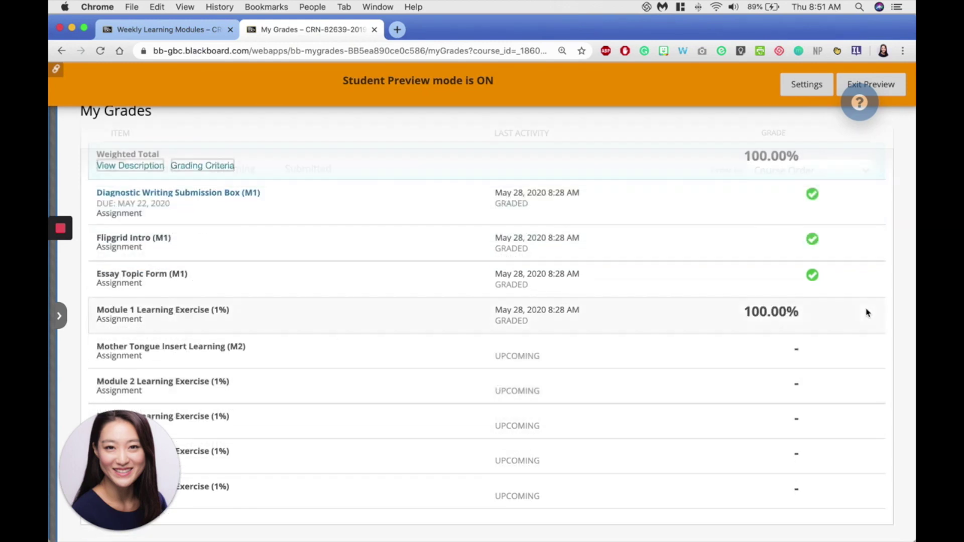